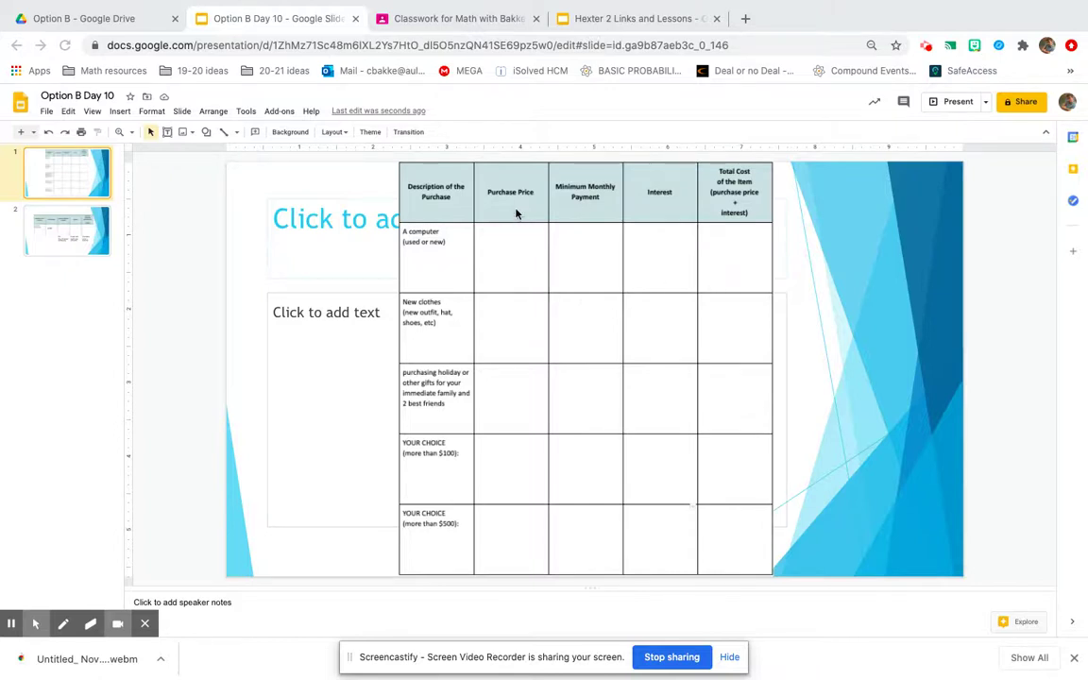
Step: Show slide 2 with the partially filled cost table, then go to the Google Classroom class page
{"action": "left_click", "coordinate": [81, 228]}
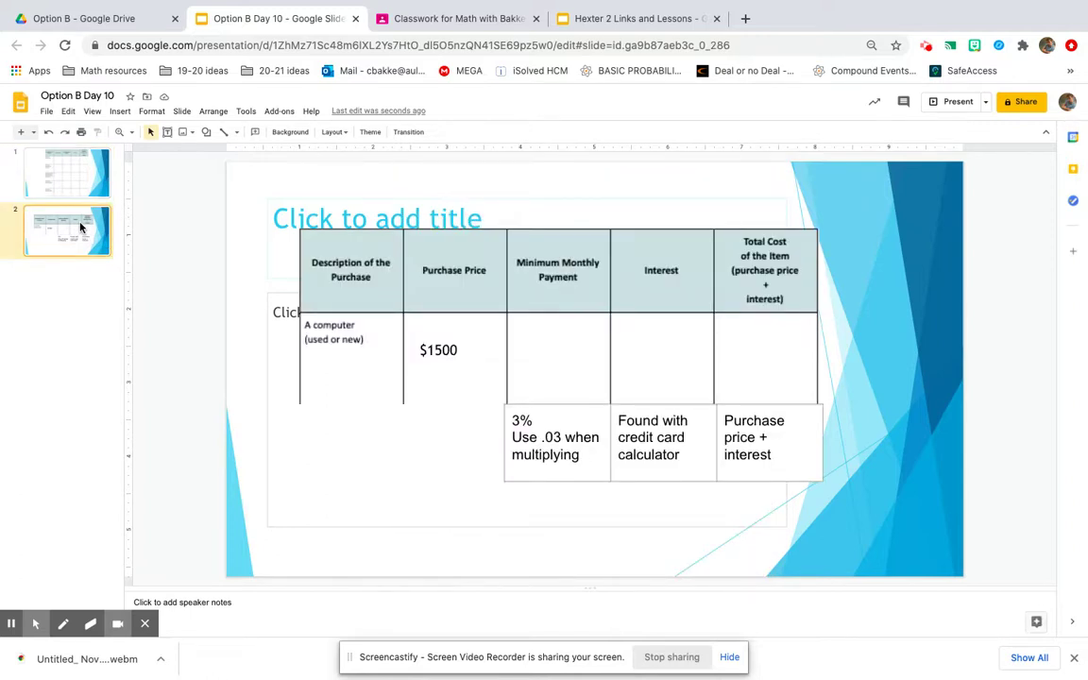
{"action": "left_click", "coordinate": [432, 17]}
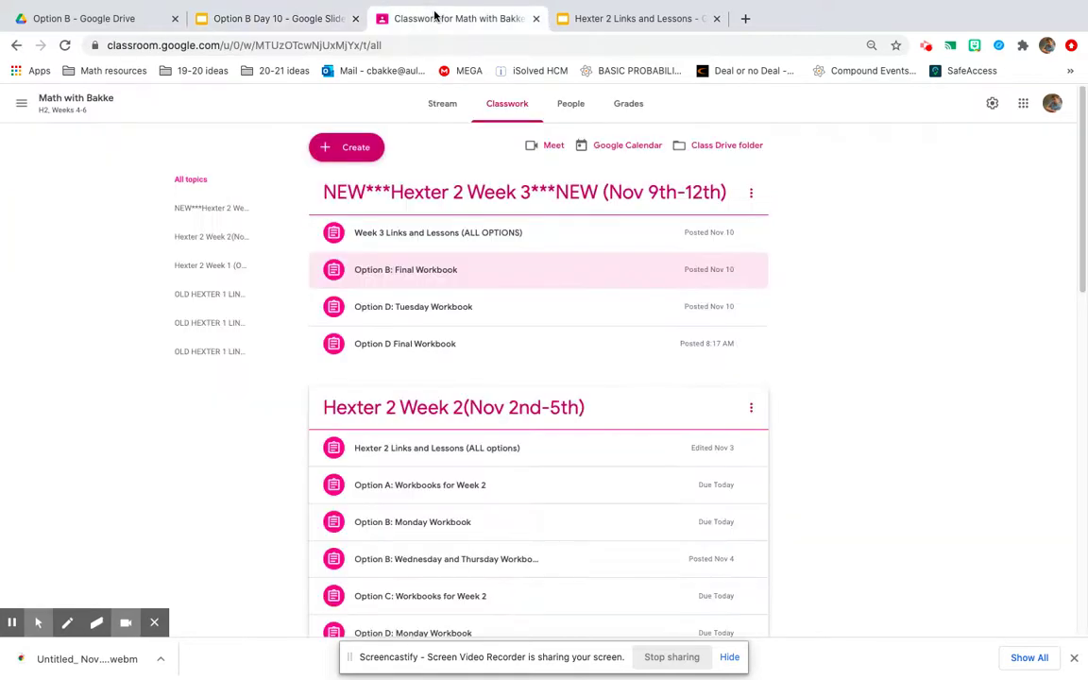
Step: From Classwork, open the Option B: Day 9 and 10 worksheet under Option B: Final Workbook
{"action": "left_click", "coordinate": [49, 99]}
{"action": "left_click", "coordinate": [508, 106]}
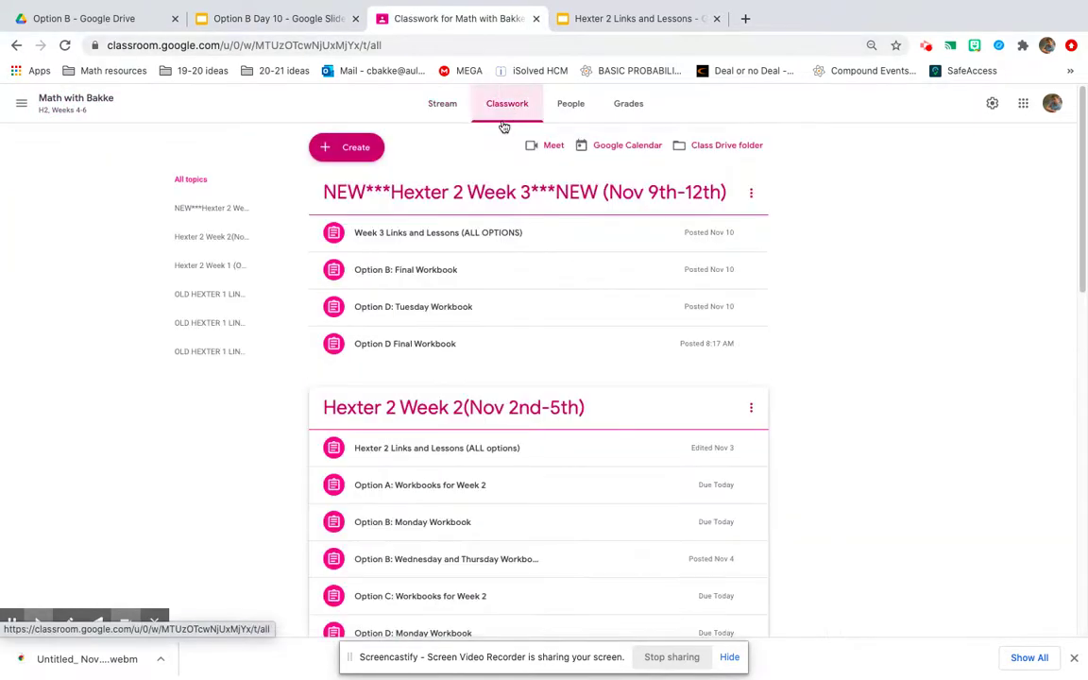
{"action": "left_click", "coordinate": [422, 279]}
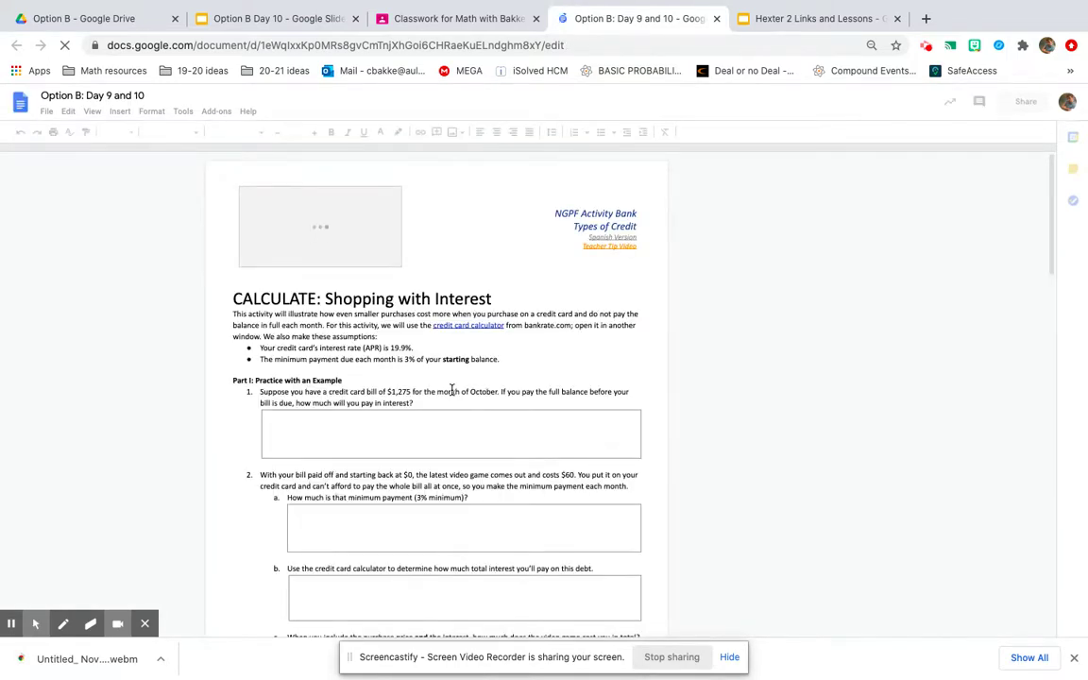
Step: Open the worksheet's credit card calculator link in a new tab and point out the 19.9% rate
{"action": "left_click", "coordinate": [468, 326]}
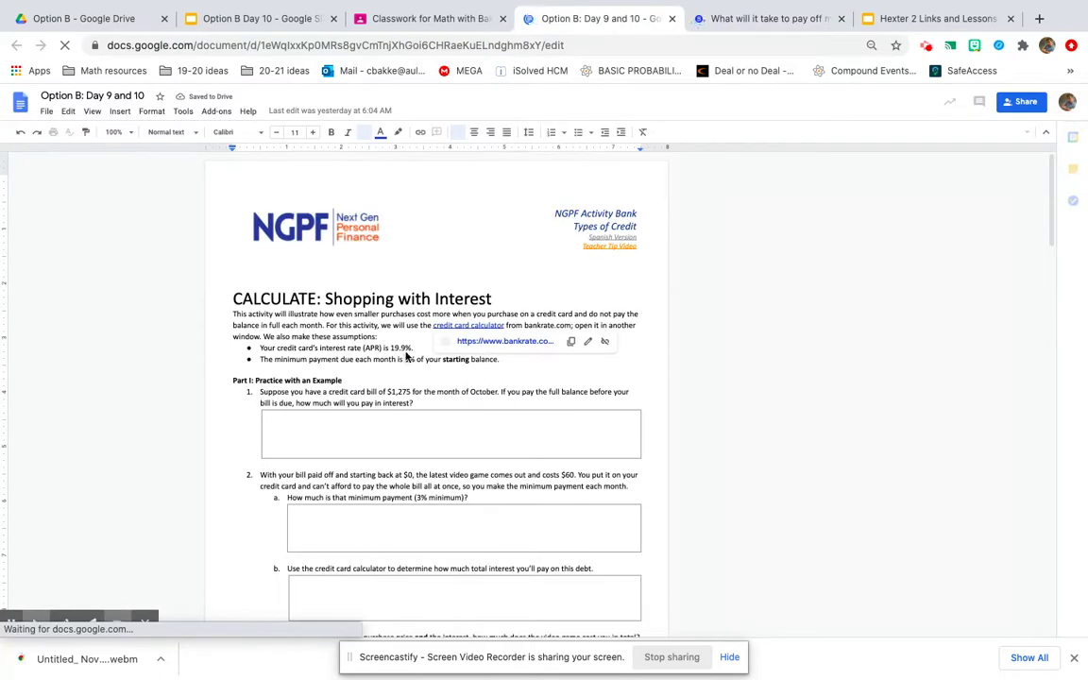
{"action": "left_click", "coordinate": [433, 360]}
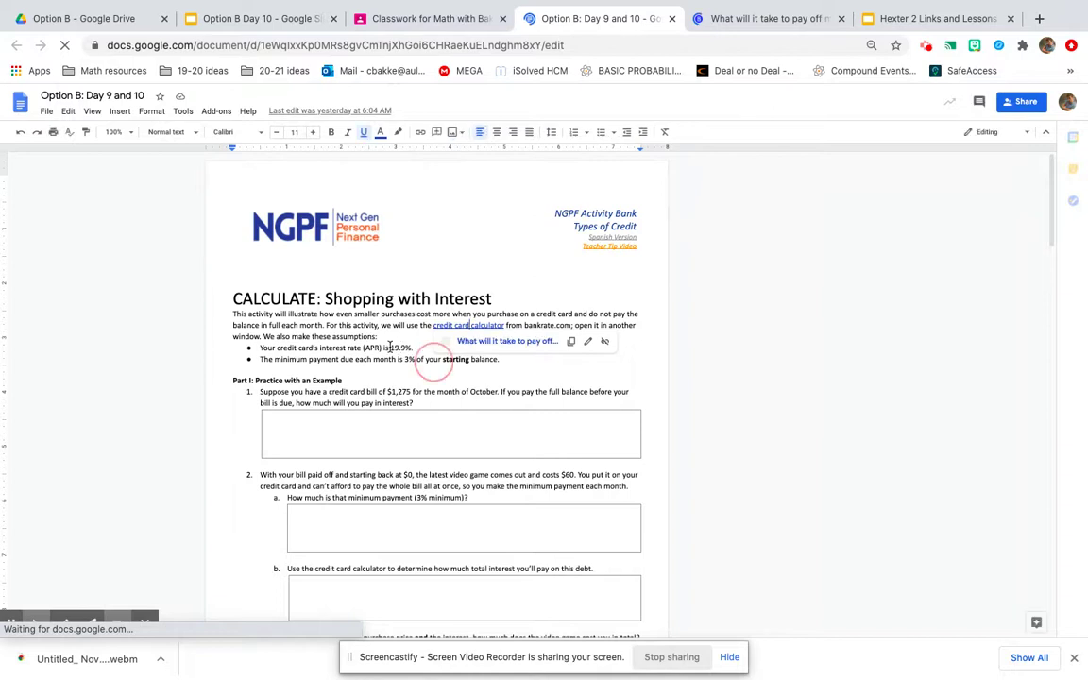
{"action": "left_click", "coordinate": [398, 348]}
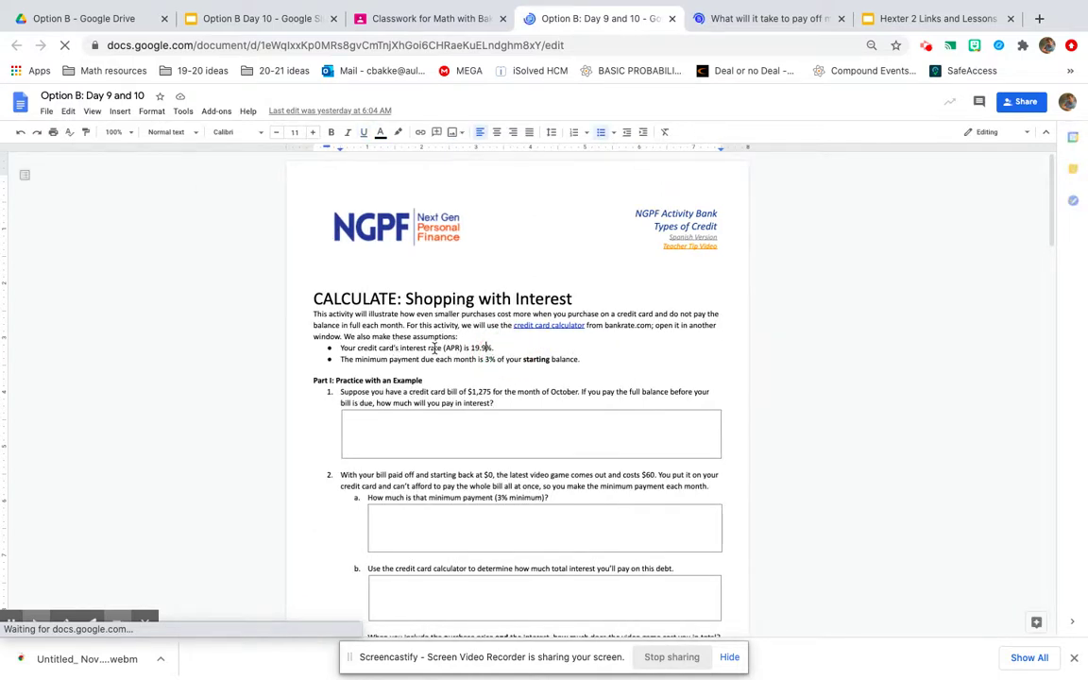
Step: Enter a 19.9% interest rate in Bankrate's Credit Card Payoff Calculator form
{"action": "left_click", "coordinate": [737, 29]}
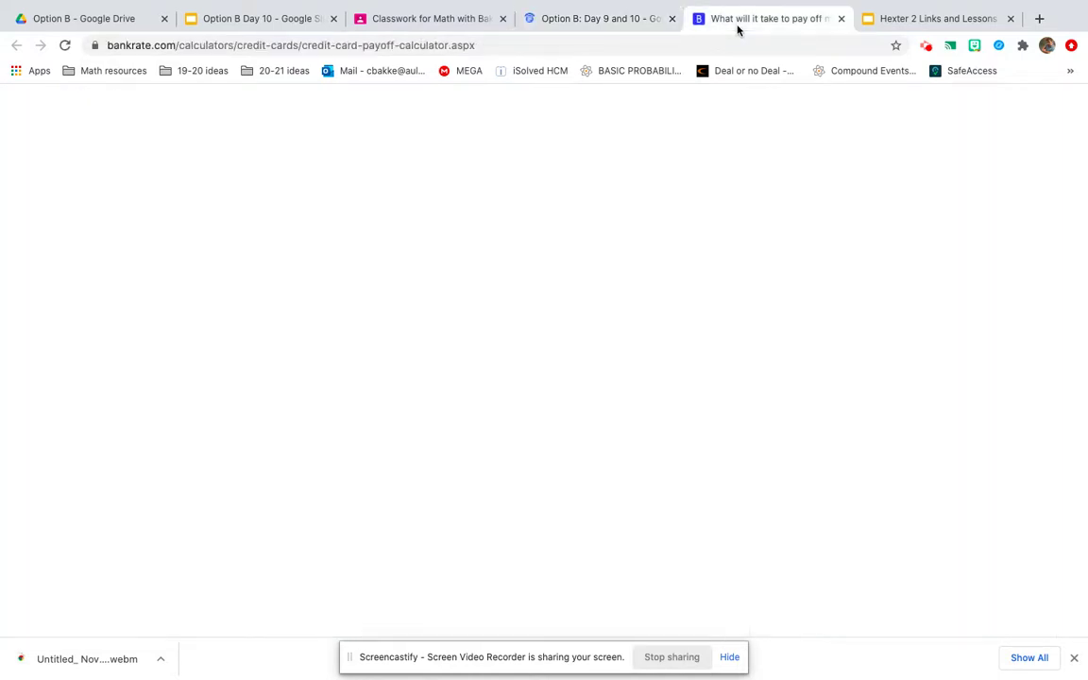
{"action": "scroll", "coordinate": [490, 373], "scroll_direction": "down", "scroll_amount": 3}
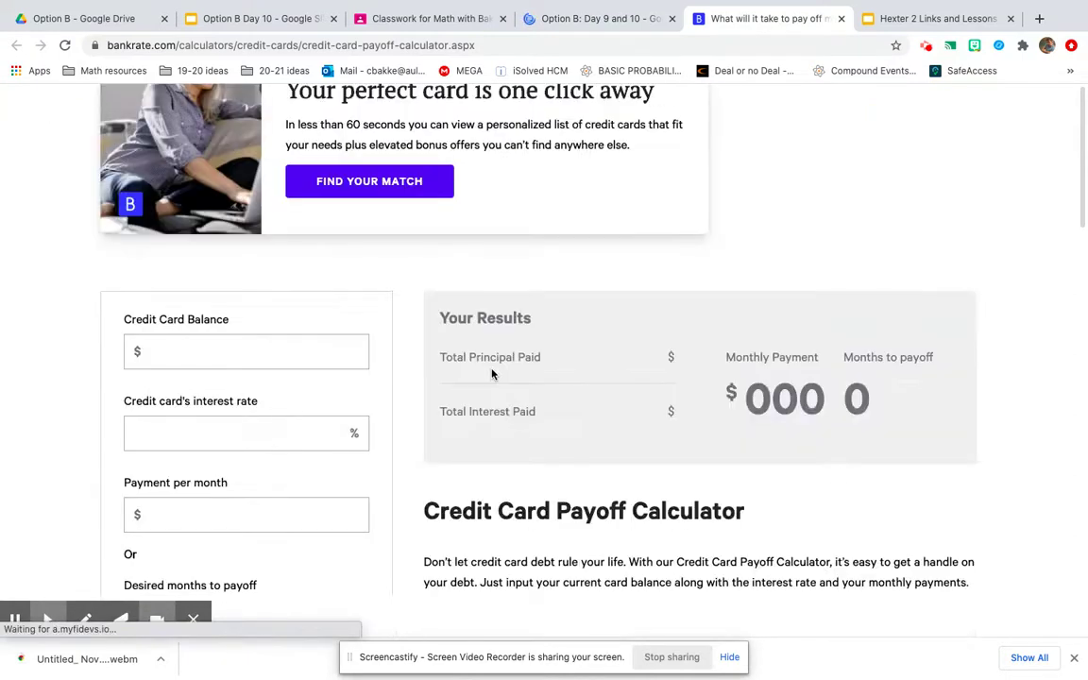
{"action": "scroll", "coordinate": [491, 374], "scroll_direction": "down", "scroll_amount": 2}
{"action": "left_click", "coordinate": [272, 359]}
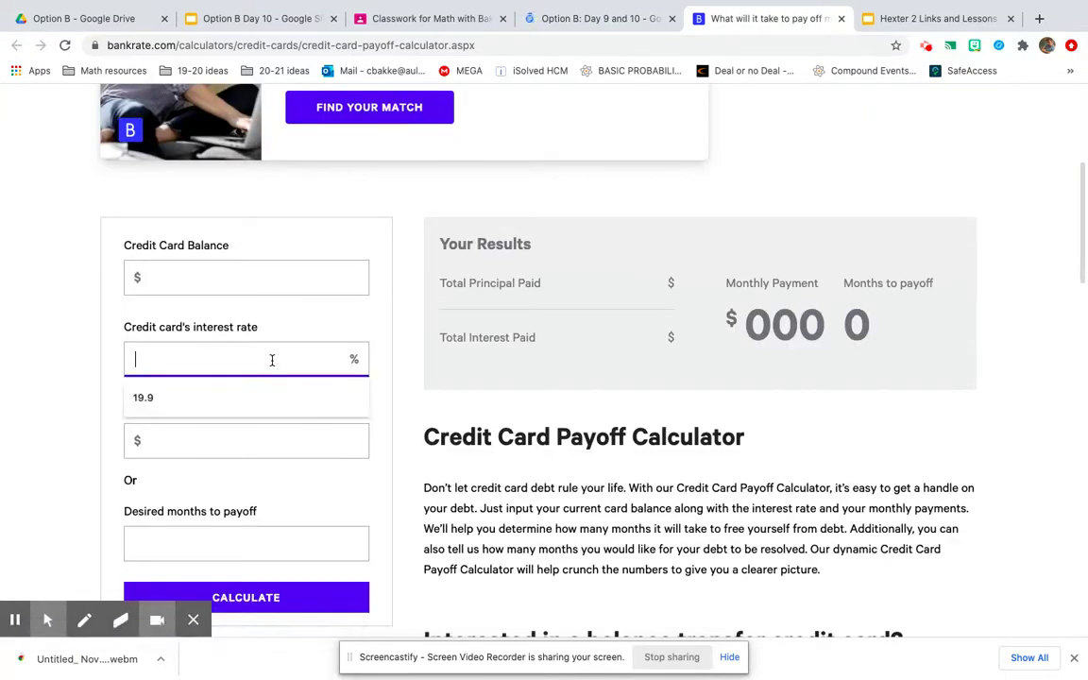
{"action": "type", "text": "19.9"}
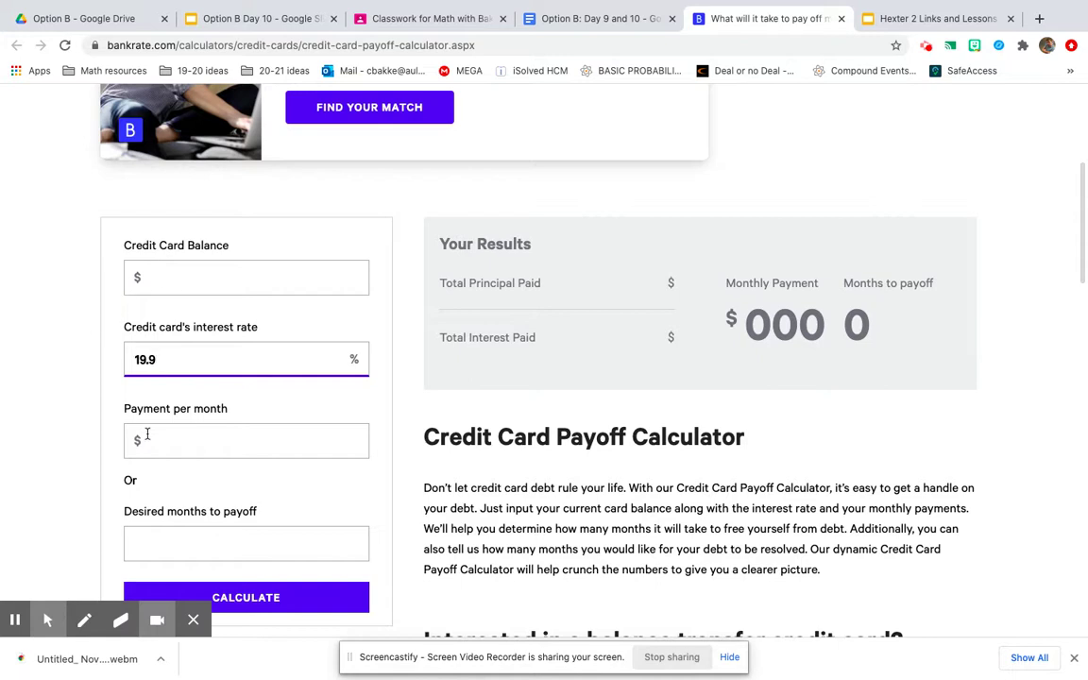
{"action": "left_click", "coordinate": [555, 19]}
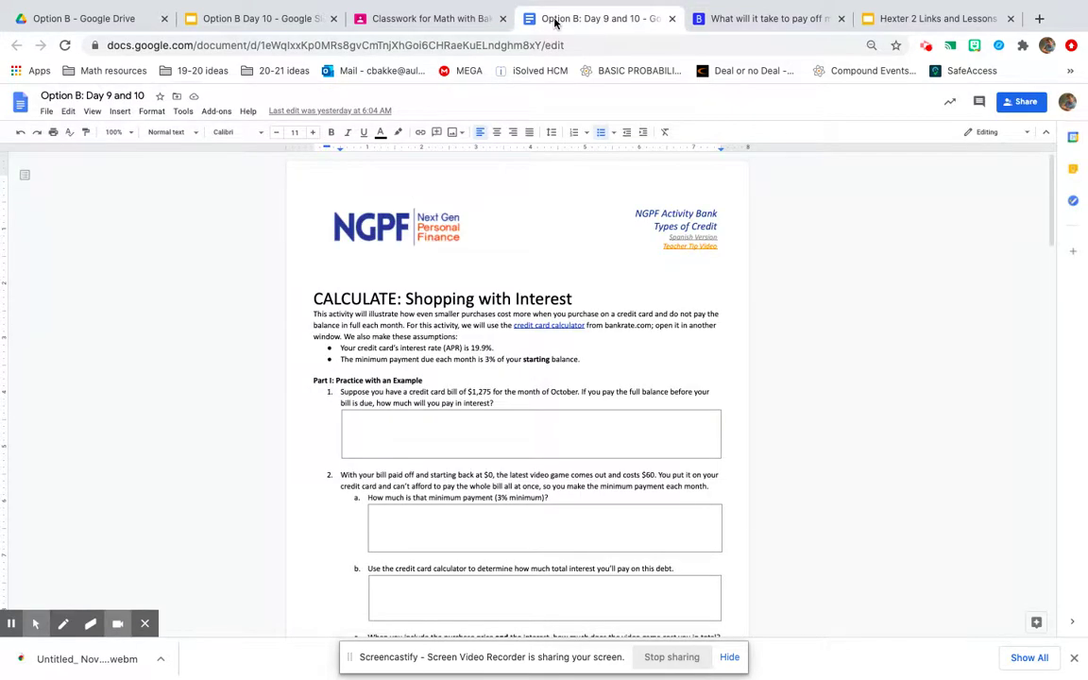
Step: Scroll the worksheet down to the Part II: Choose Your Own Expenses table
{"action": "scroll", "coordinate": [507, 378], "scroll_direction": "down", "scroll_amount": 6}
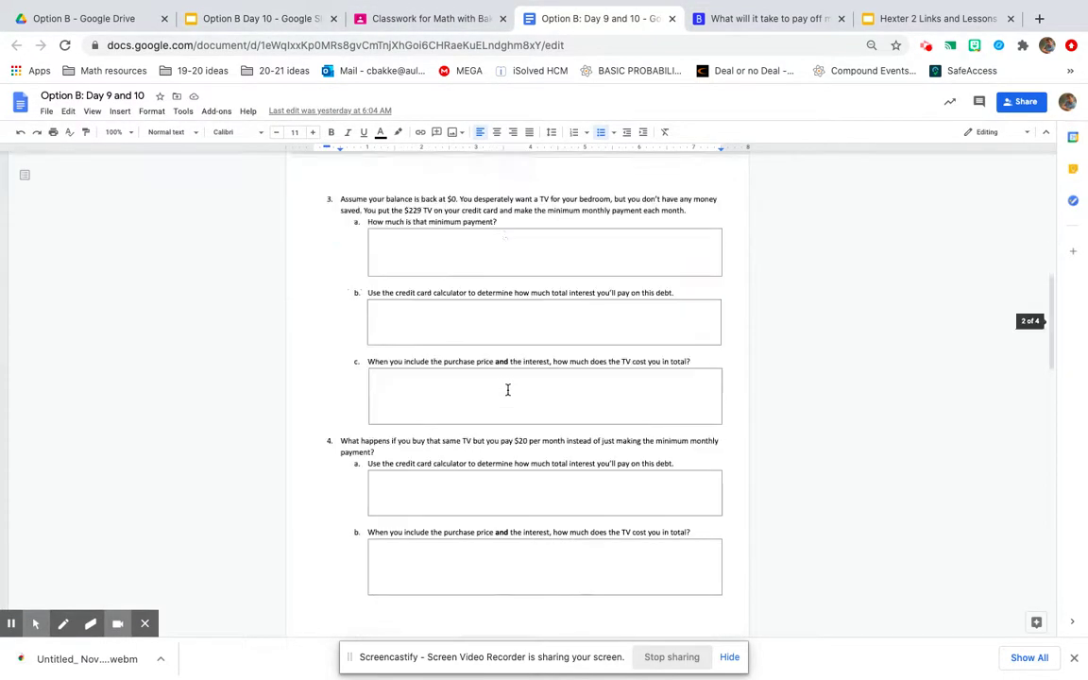
{"action": "scroll", "coordinate": [507, 389], "scroll_direction": "down", "scroll_amount": 5}
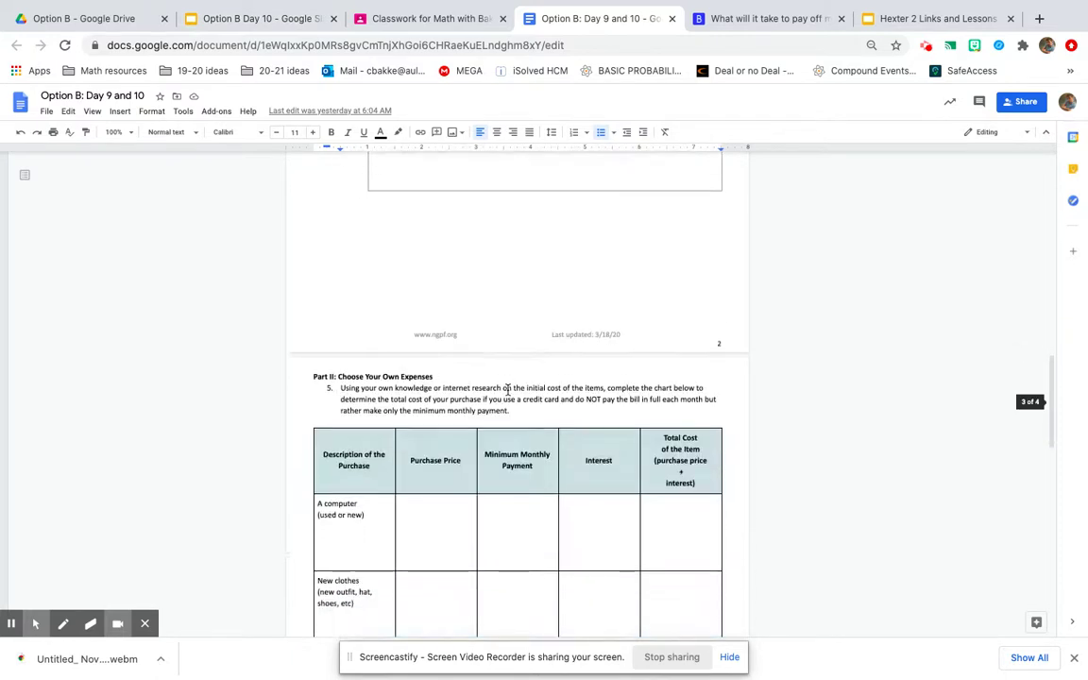
{"action": "scroll", "coordinate": [507, 389], "scroll_direction": "down", "scroll_amount": 5}
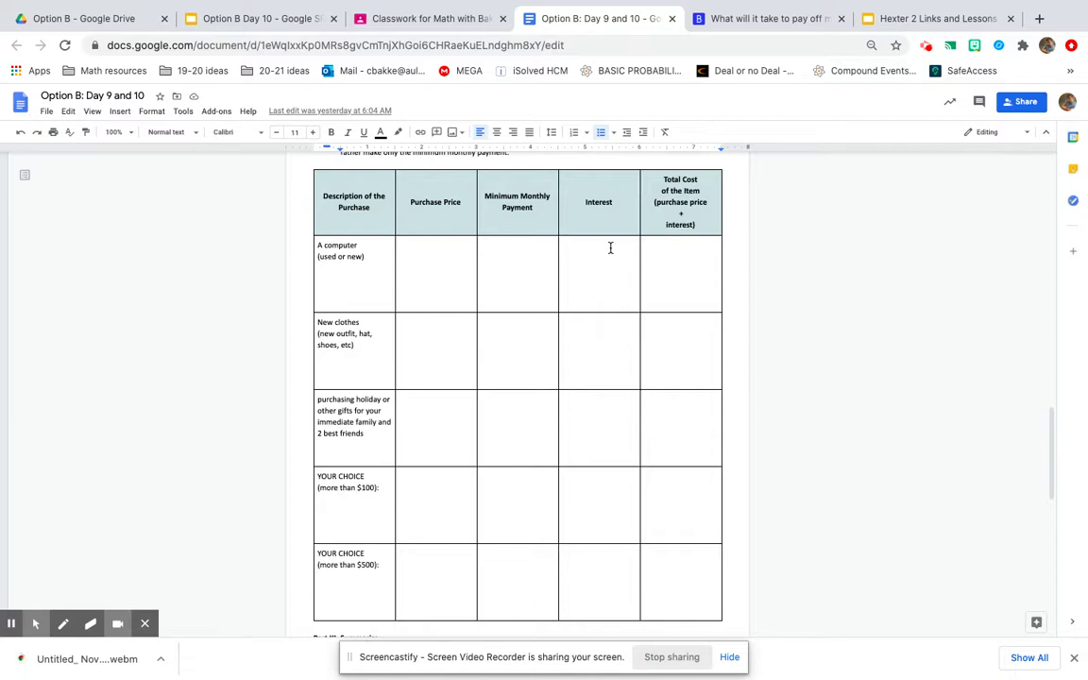
{"action": "left_click", "coordinate": [300, 27]}
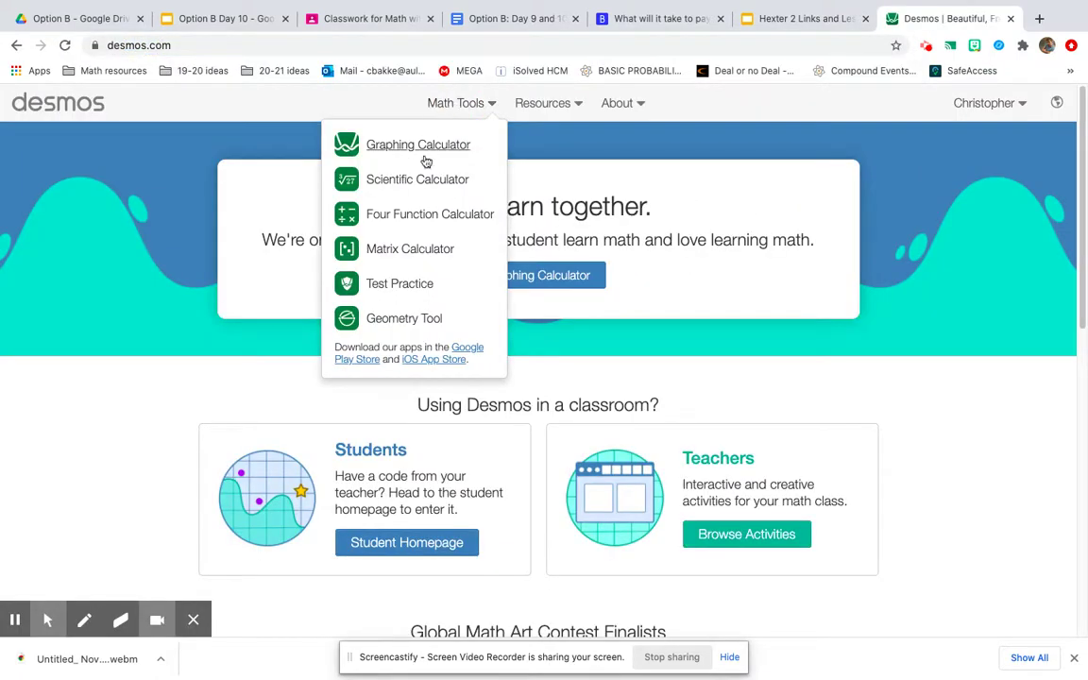
Step: Open the Desmos four-function calculator and check the column notes on the slide
{"action": "left_click", "coordinate": [405, 214]}
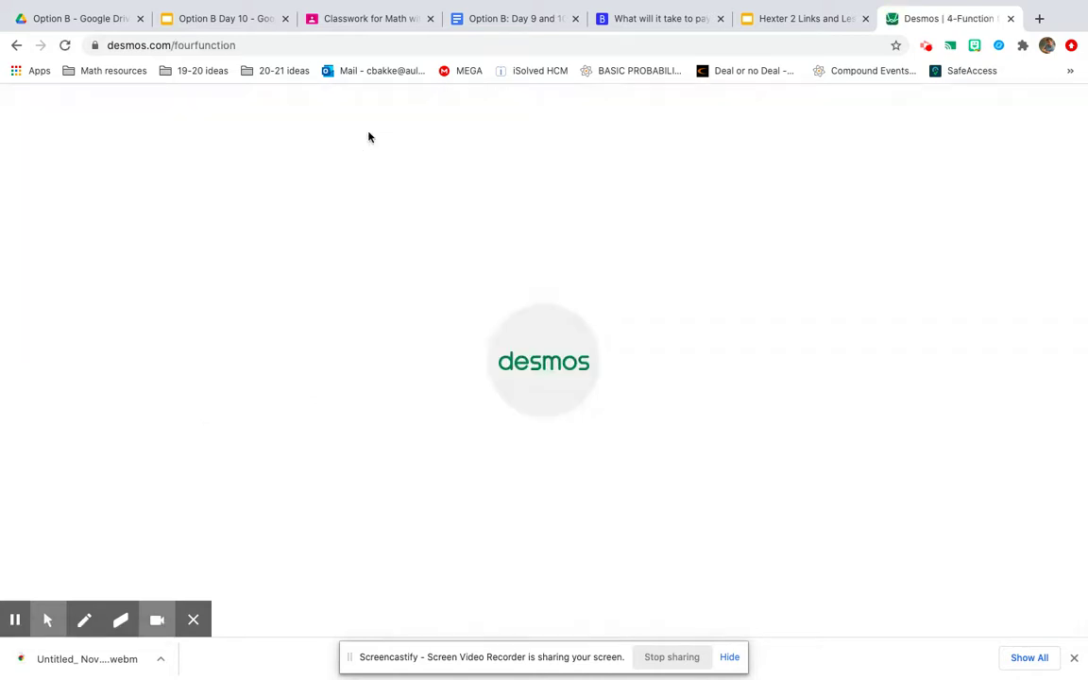
{"action": "left_click", "coordinate": [250, 19]}
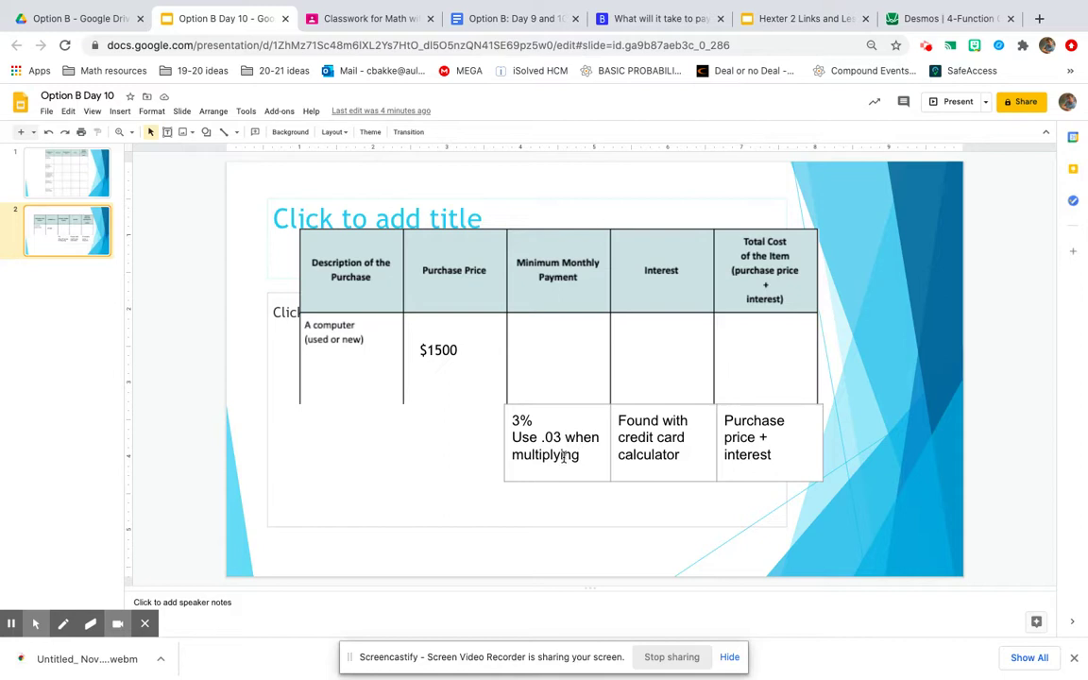
{"action": "left_click", "coordinate": [909, 29]}
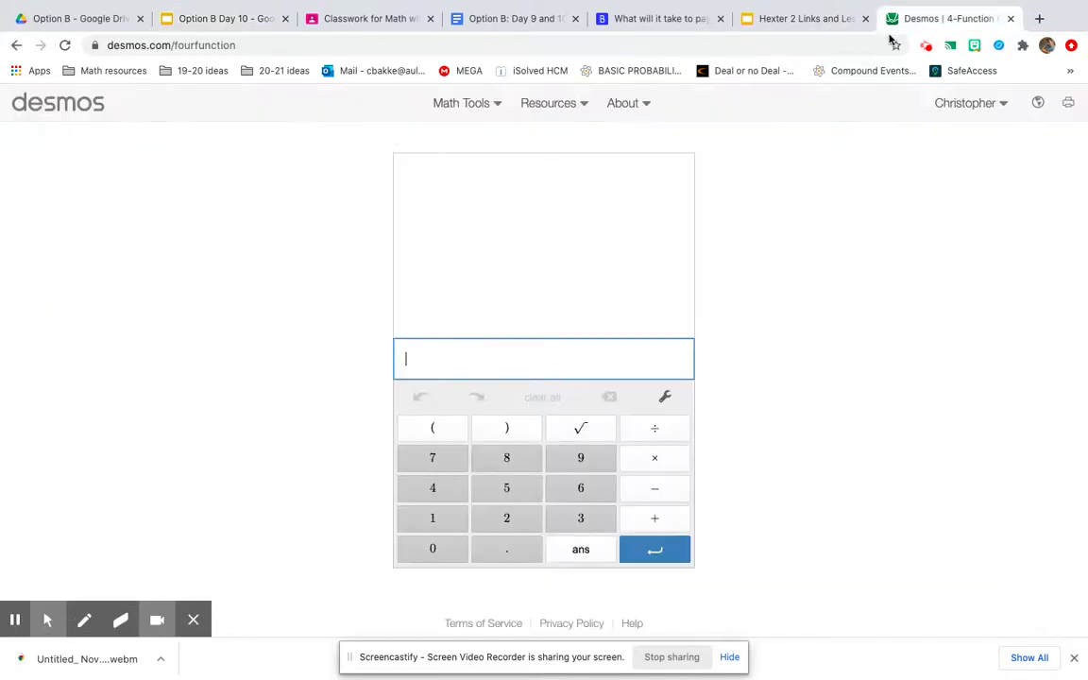
Step: Compute 1500 × .03 = 45 for the 3% minimum payment
{"action": "left_click", "coordinate": [437, 518]}
{"action": "left_click", "coordinate": [506, 490]}
{"action": "left_click", "coordinate": [441, 549]}
{"action": "left_click", "coordinate": [441, 549]}
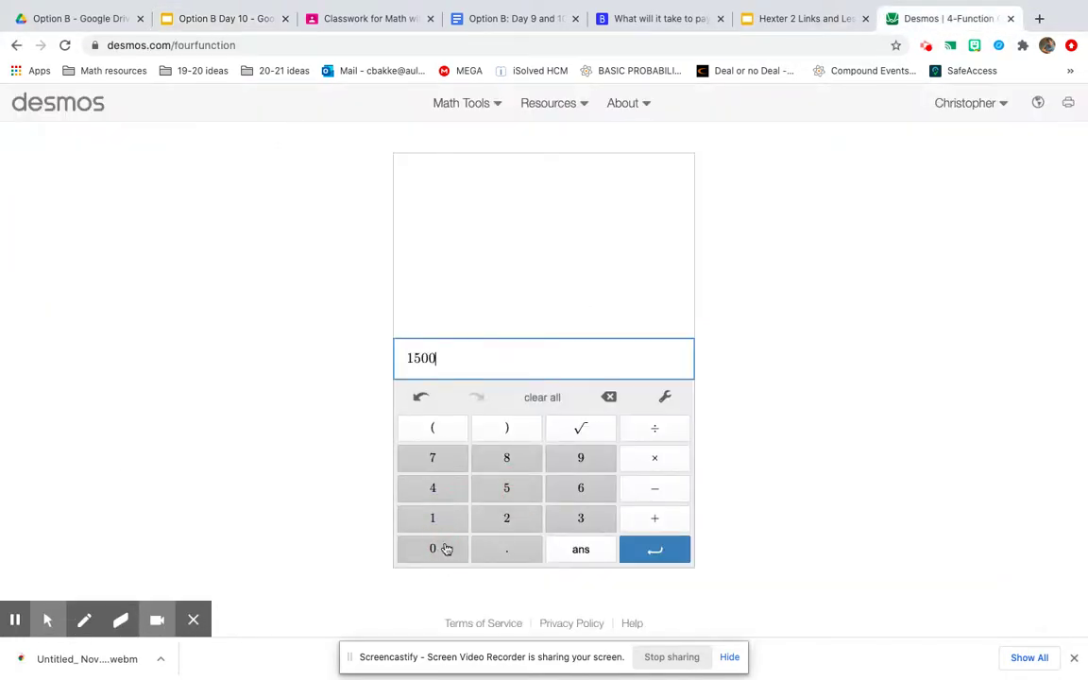
{"action": "left_click", "coordinate": [654, 458]}
{"action": "left_click", "coordinate": [506, 548]}
{"action": "left_click", "coordinate": [432, 549]}
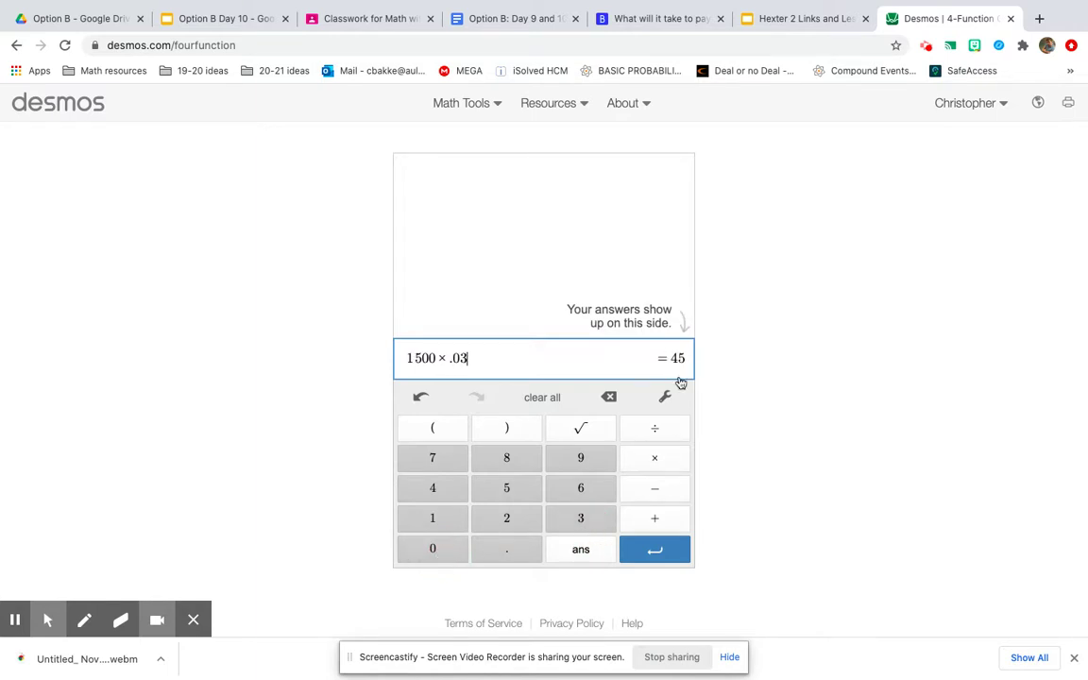
{"action": "left_click", "coordinate": [225, 21]}
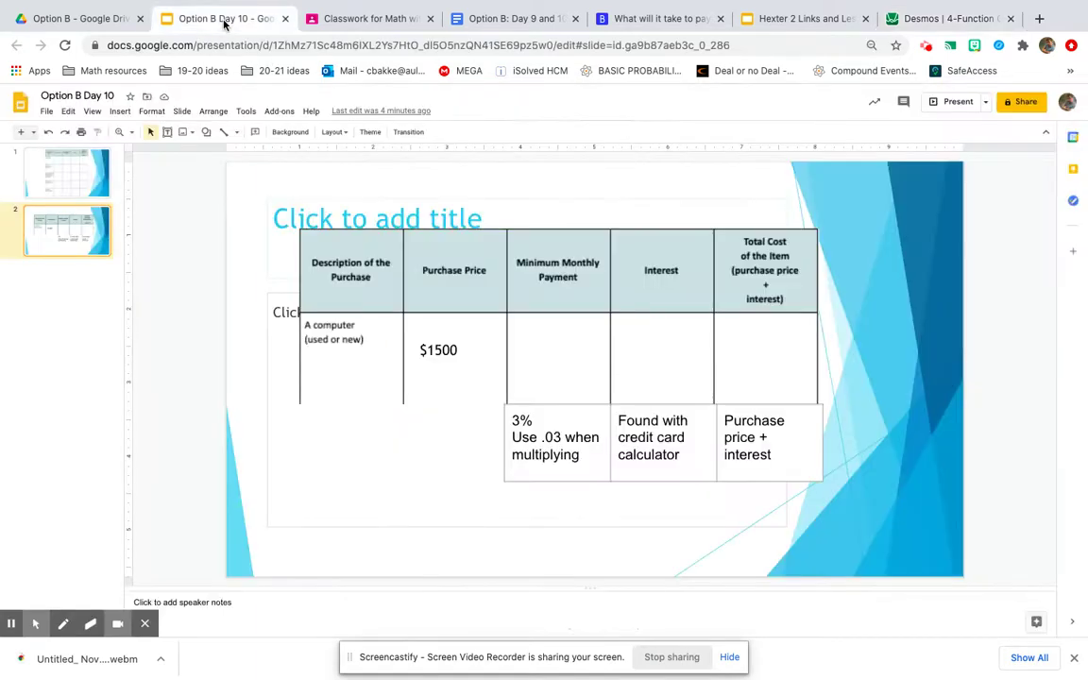
Step: Draw a text box in the computer row's Minimum Monthly Payment cell reading $45
{"action": "left_click", "coordinate": [565, 360]}
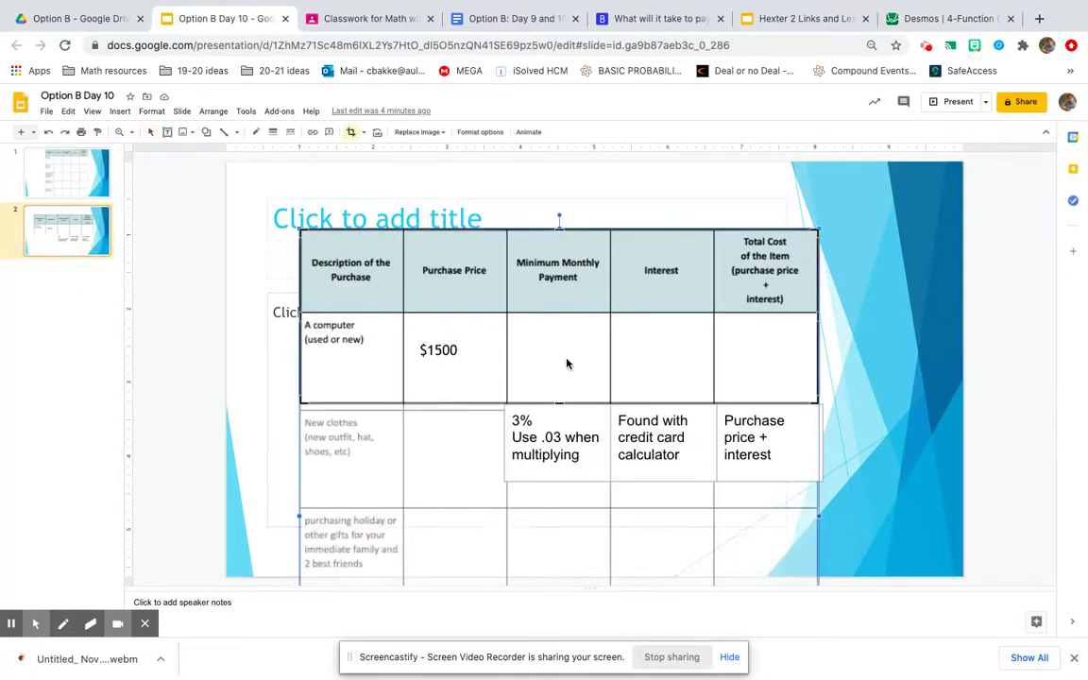
{"action": "left_click", "coordinate": [212, 329]}
{"action": "left_click", "coordinate": [168, 132]}
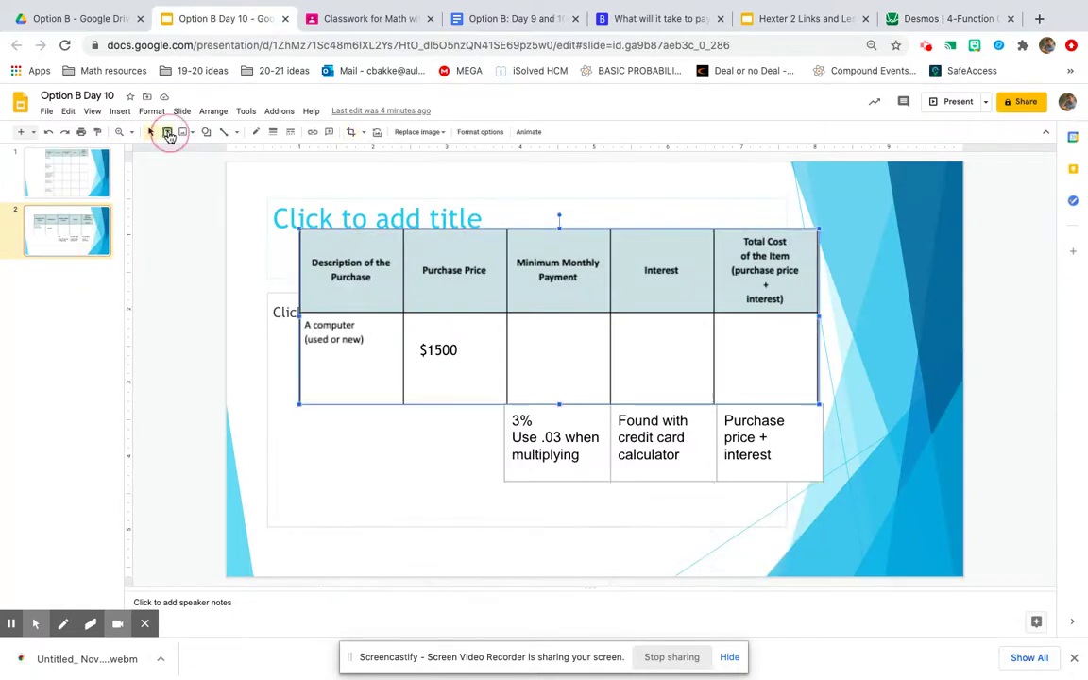
{"action": "left_click", "coordinate": [525, 345]}
{"action": "left_click_drag", "start_coordinate": [525, 344], "coordinate": [578, 362]}
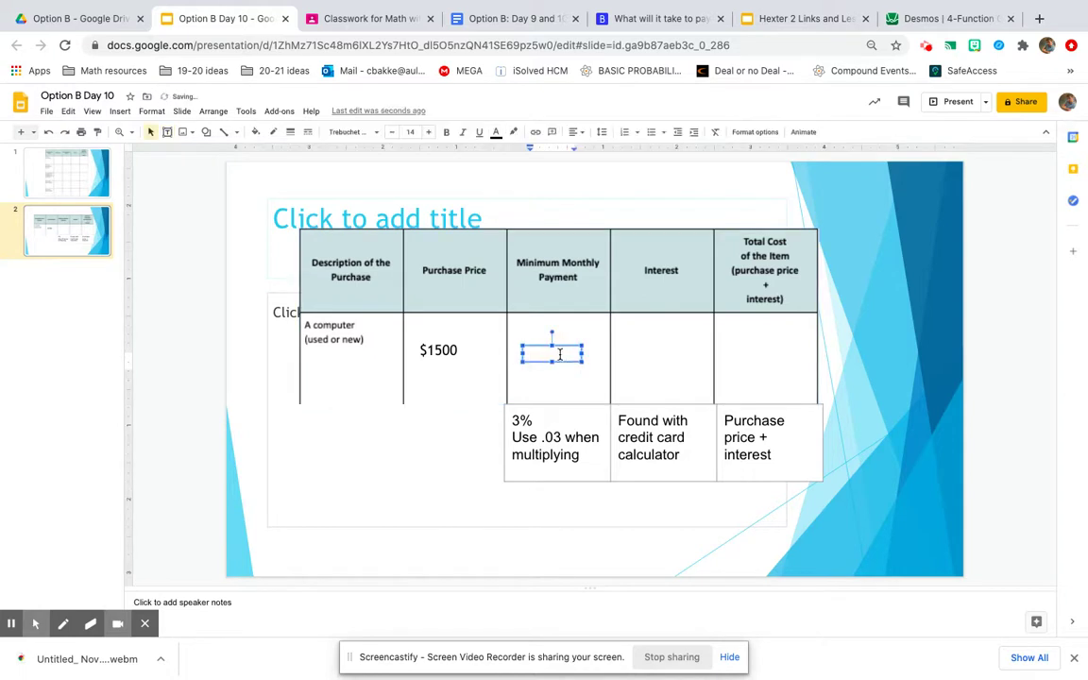
{"action": "type", "text": "45"}
{"action": "key", "text": "Left"}
{"action": "key", "text": "Left"}
{"action": "type", "text": "$"}
{"action": "left_click", "coordinate": [847, 337]}
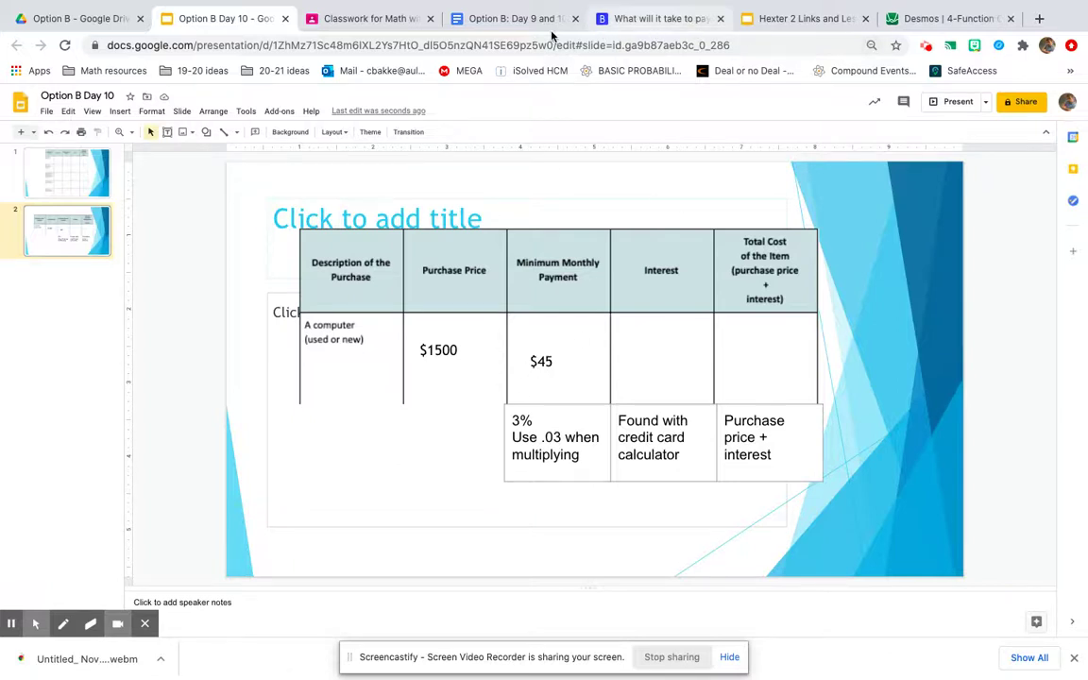
{"action": "left_click", "coordinate": [634, 19]}
Step: Calculate payoff for a 1500 balance at 45 per month: $701 interest over 49 months
{"action": "left_click", "coordinate": [203, 279]}
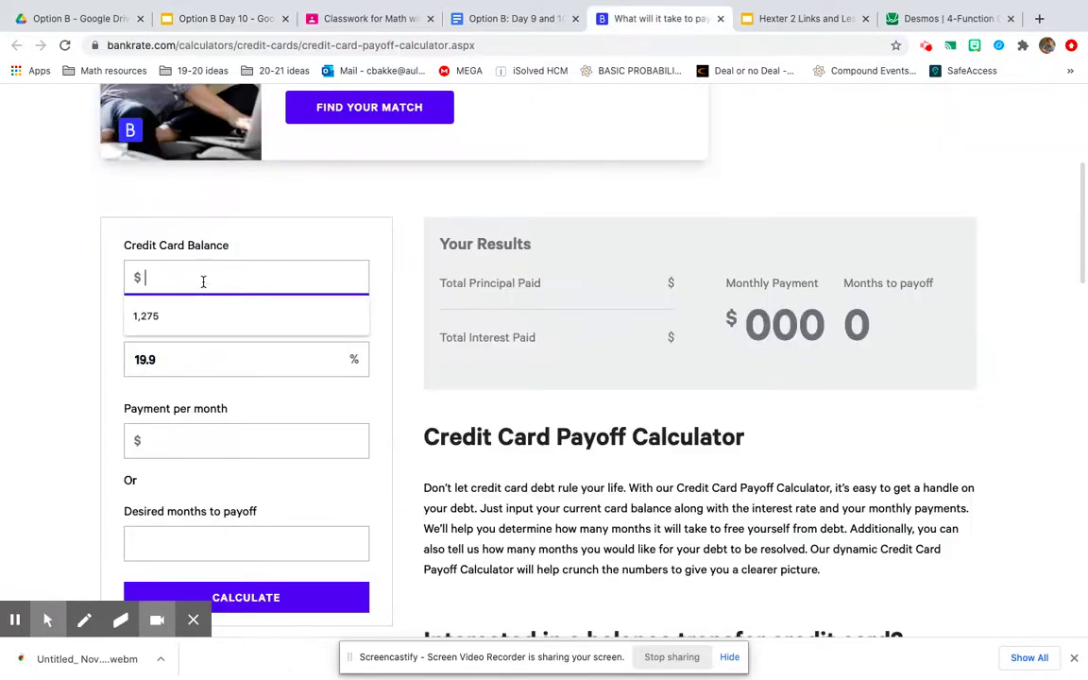
{"action": "type", "text": "1500"}
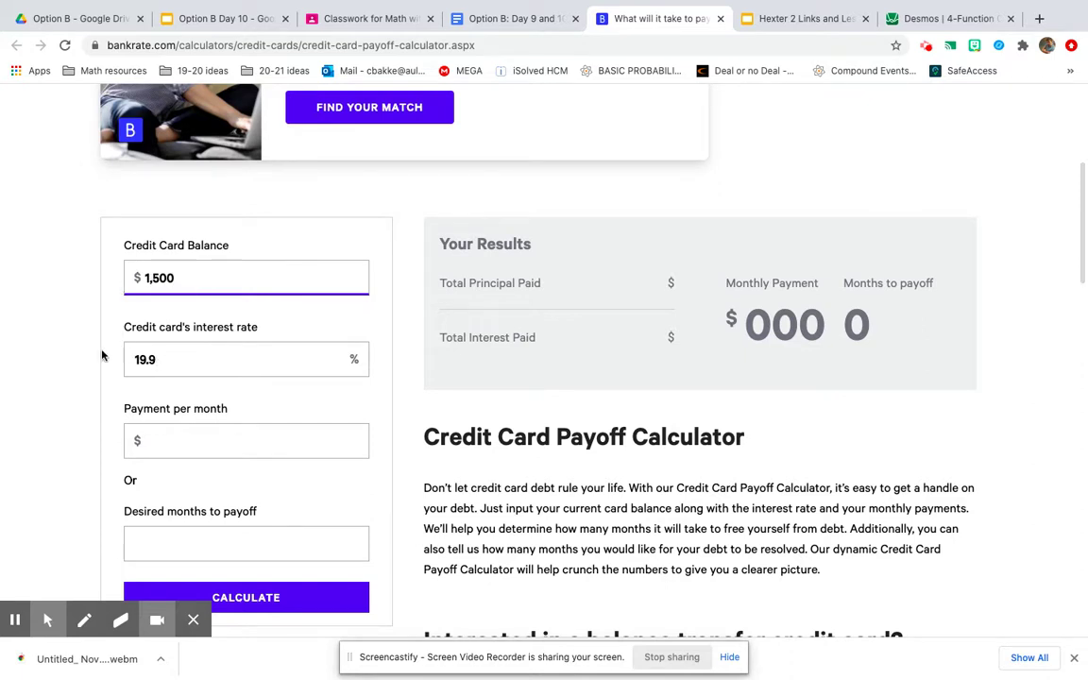
{"action": "left_click", "coordinate": [173, 450]}
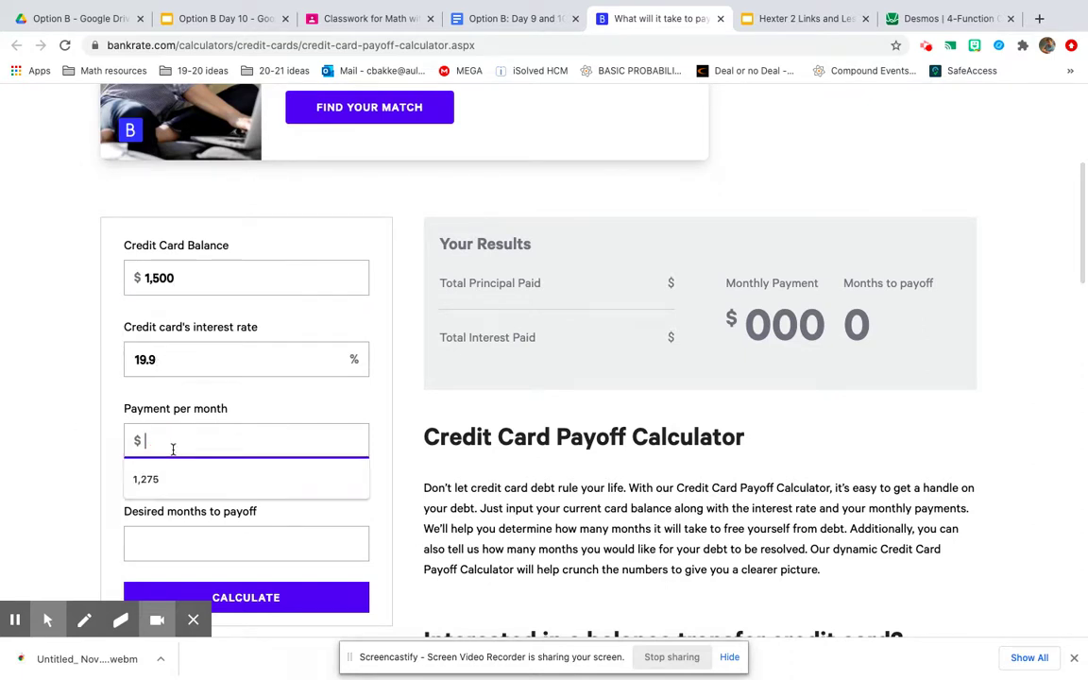
{"action": "type", "text": "45"}
{"action": "left_click", "coordinate": [301, 597]}
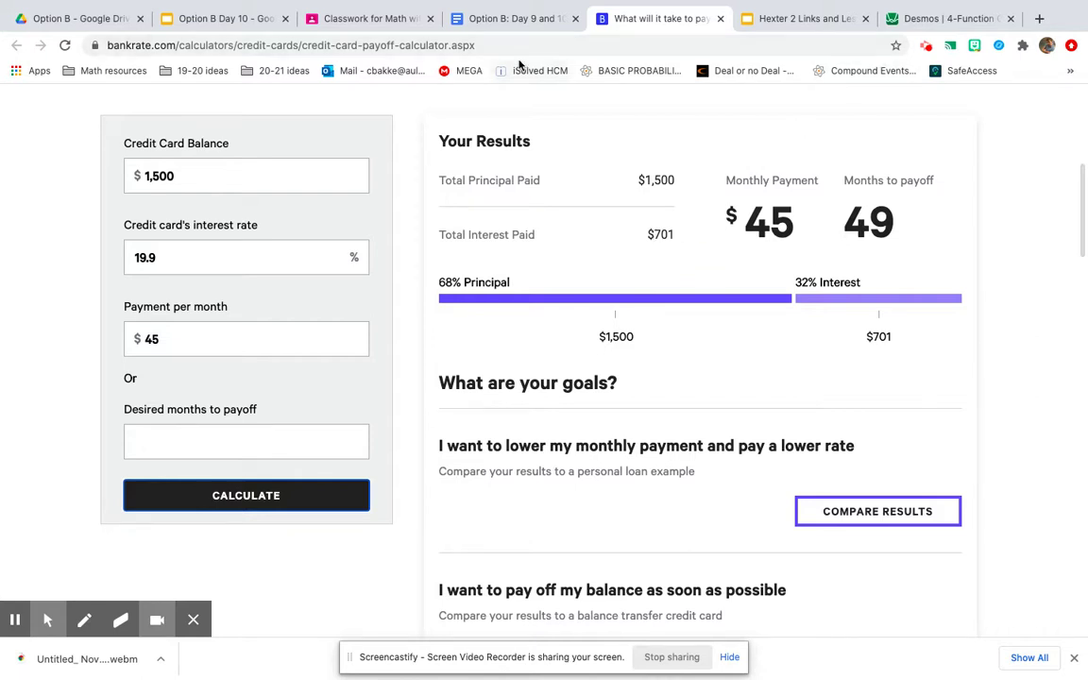
{"action": "left_click", "coordinate": [248, 22]}
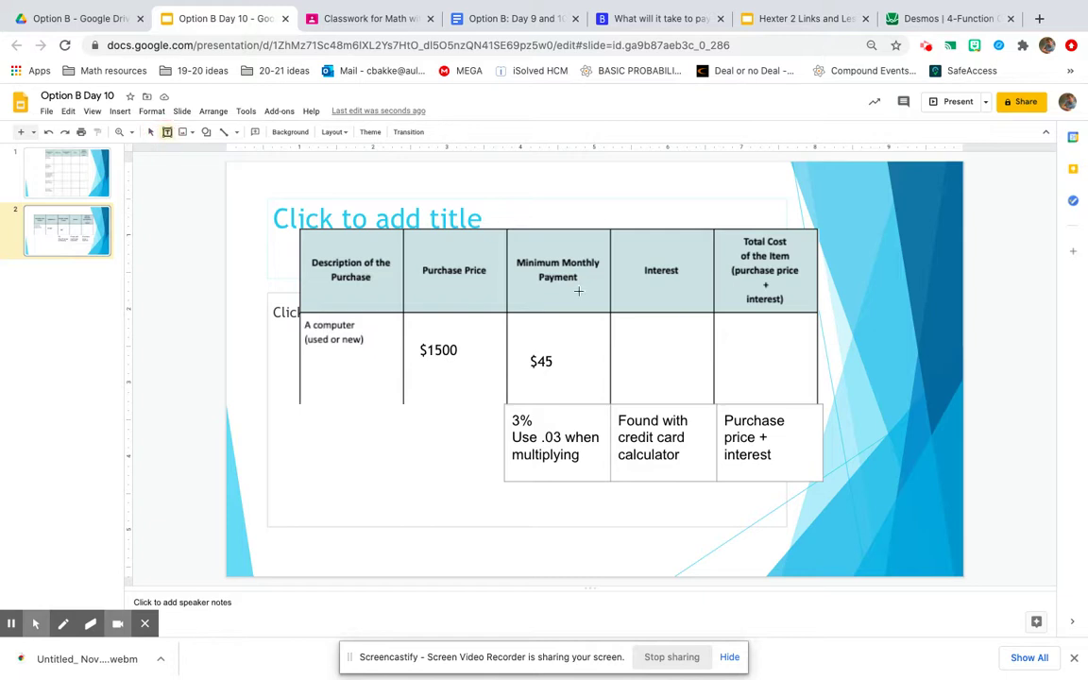
Step: Add a $701 text box in the Interest cell and an empty one in the Total Cost cell
{"action": "left_click_drag", "start_coordinate": [623, 338], "coordinate": [693, 365]}
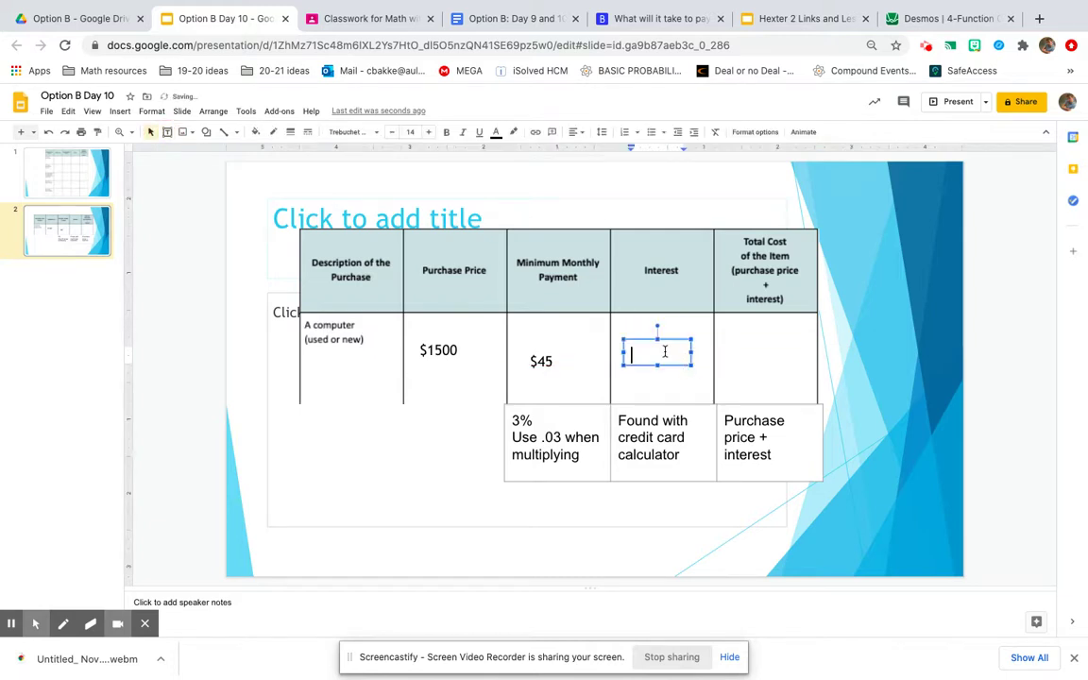
{"action": "type", "text": "$701"}
{"action": "left_click", "coordinate": [167, 131]}
{"action": "left_click_drag", "start_coordinate": [722, 346], "coordinate": [801, 364]}
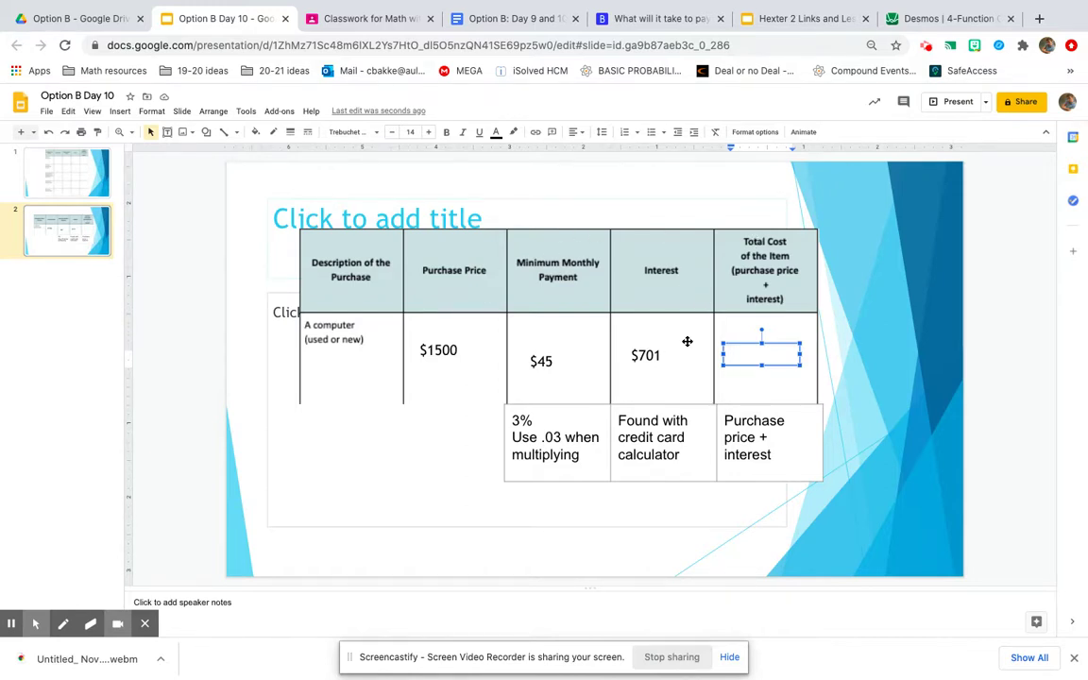
Step: Clear Desmos and compute 1500 + 701 = 2201 for the total cost
{"action": "left_click", "coordinate": [940, 19]}
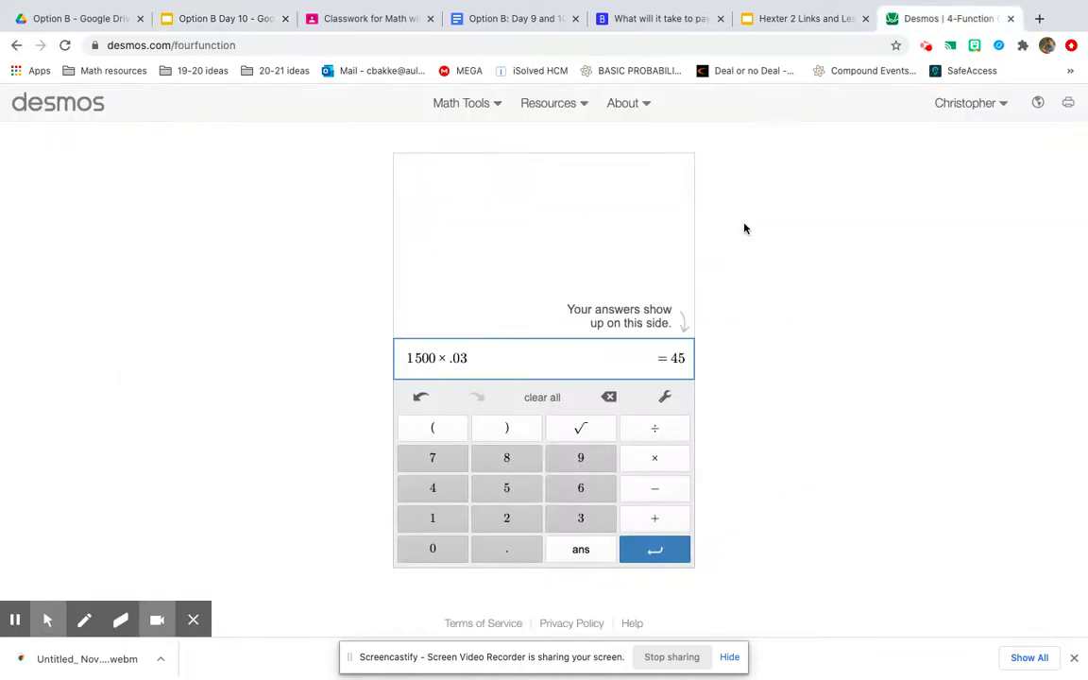
{"action": "left_click", "coordinate": [548, 398]}
{"action": "left_click", "coordinate": [444, 515]}
{"action": "left_click", "coordinate": [501, 489]}
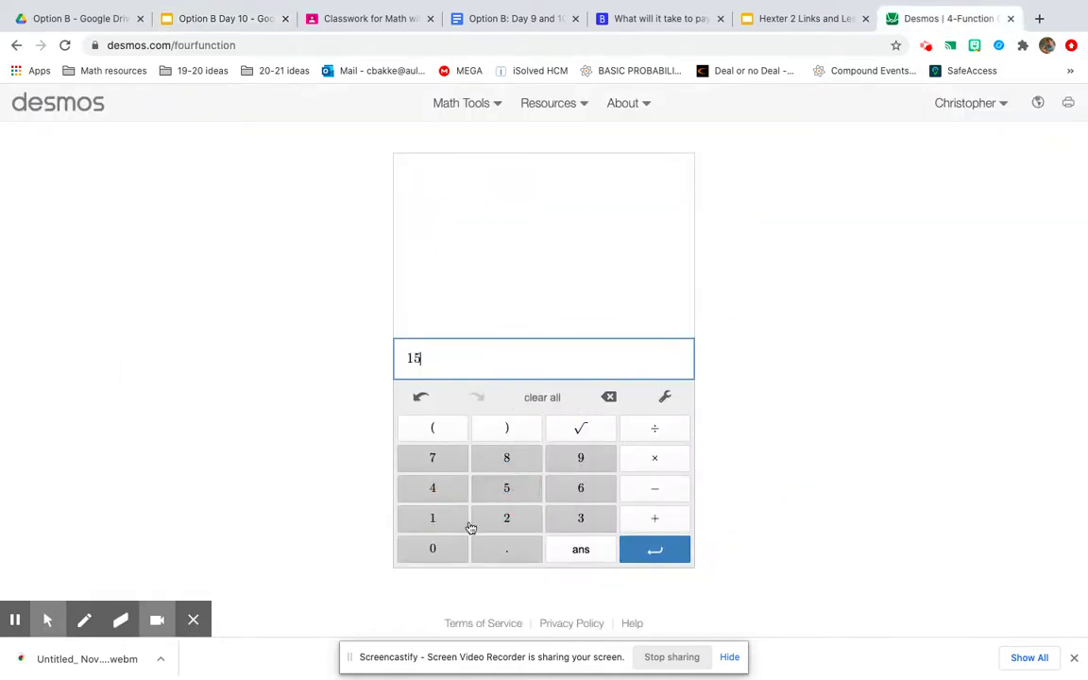
{"action": "left_click", "coordinate": [437, 549]}
{"action": "left_click", "coordinate": [437, 549]}
{"action": "left_click", "coordinate": [635, 520]}
{"action": "left_click", "coordinate": [430, 455]}
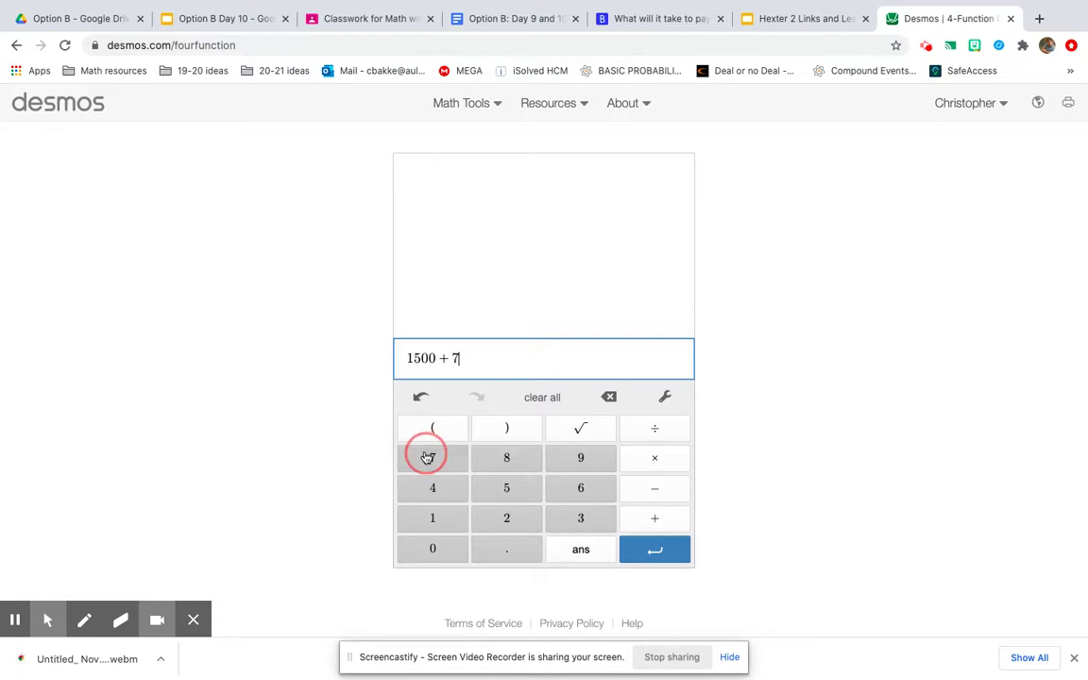
{"action": "left_click", "coordinate": [433, 547]}
{"action": "left_click", "coordinate": [438, 520]}
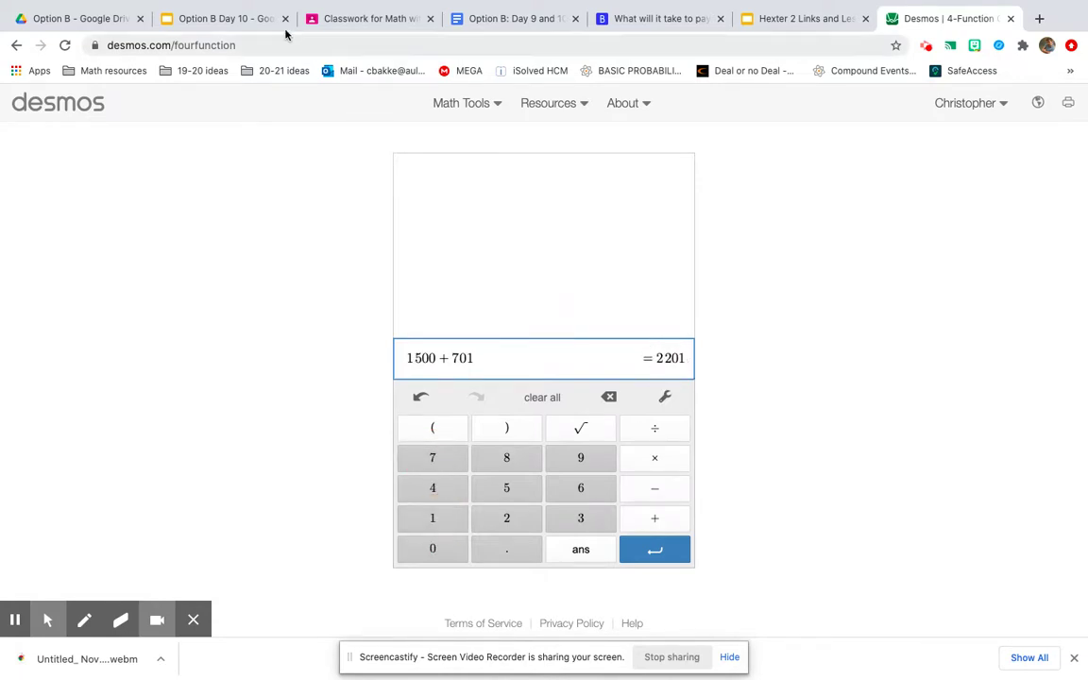
{"action": "left_click", "coordinate": [250, 21]}
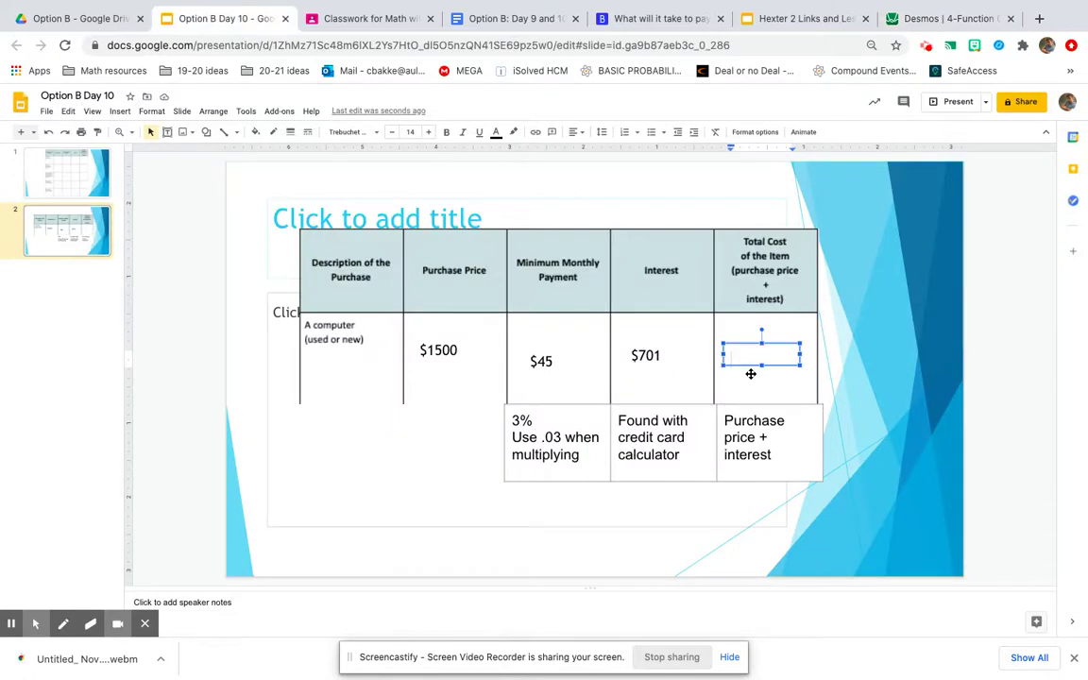
Step: Enter $2201 as the computer row's Total Cost and finish editing the cell
{"action": "type", "text": "$2201"}
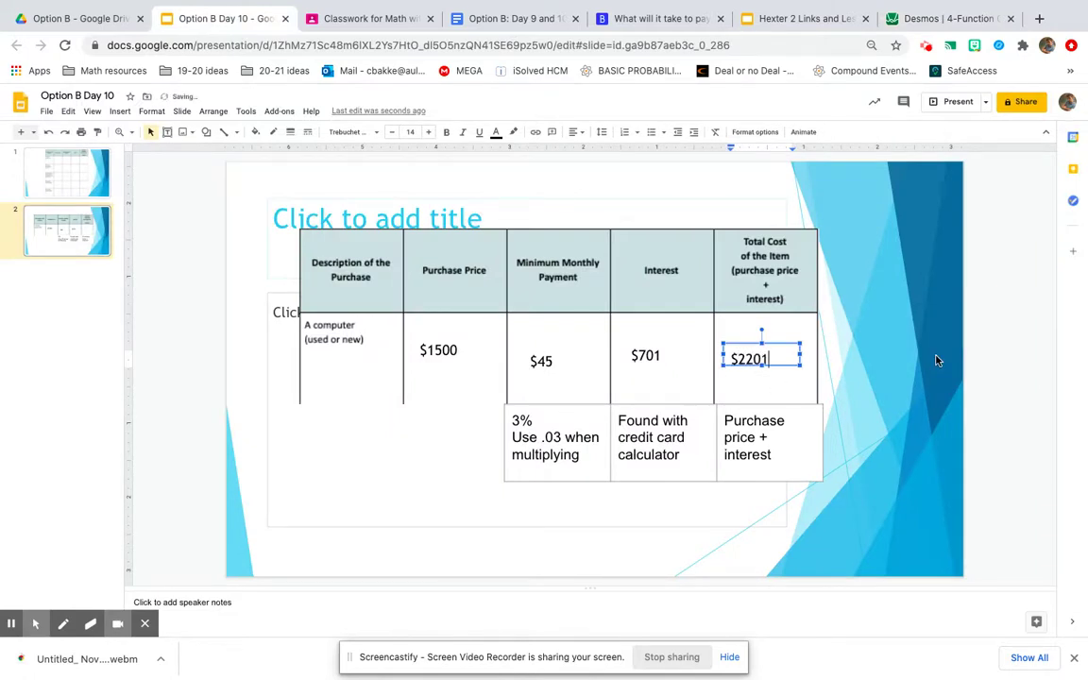
{"action": "left_click", "coordinate": [936, 359]}
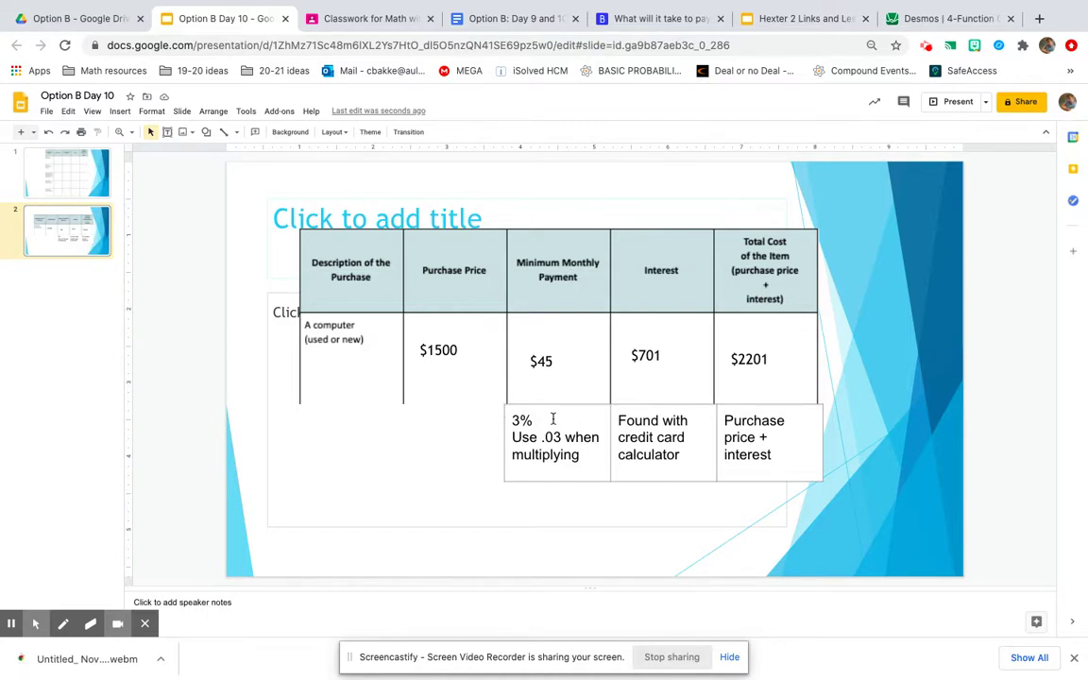
Step: Check the bankrate payoff calculator results, then go back to the slides table
{"action": "left_click", "coordinate": [628, 21]}
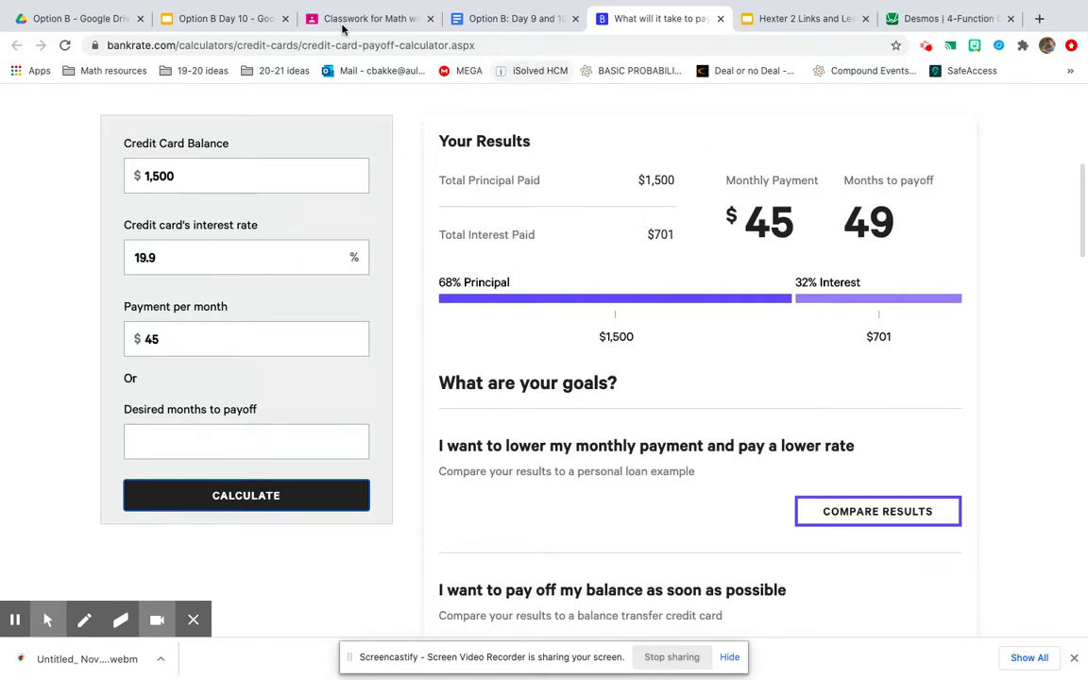
{"action": "left_click", "coordinate": [226, 19]}
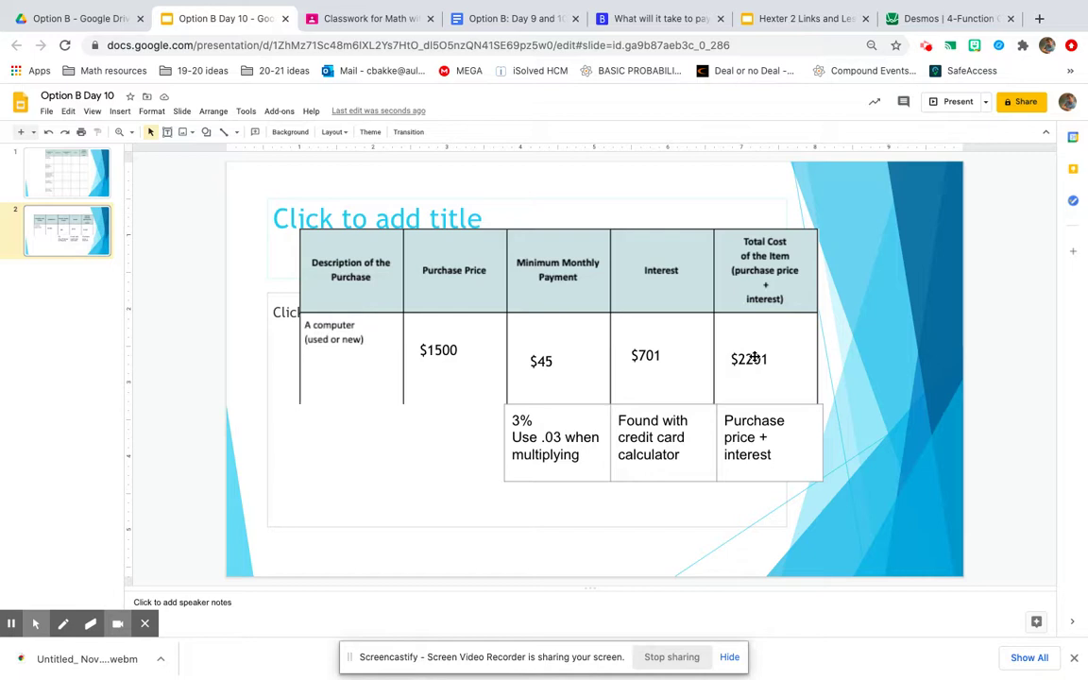